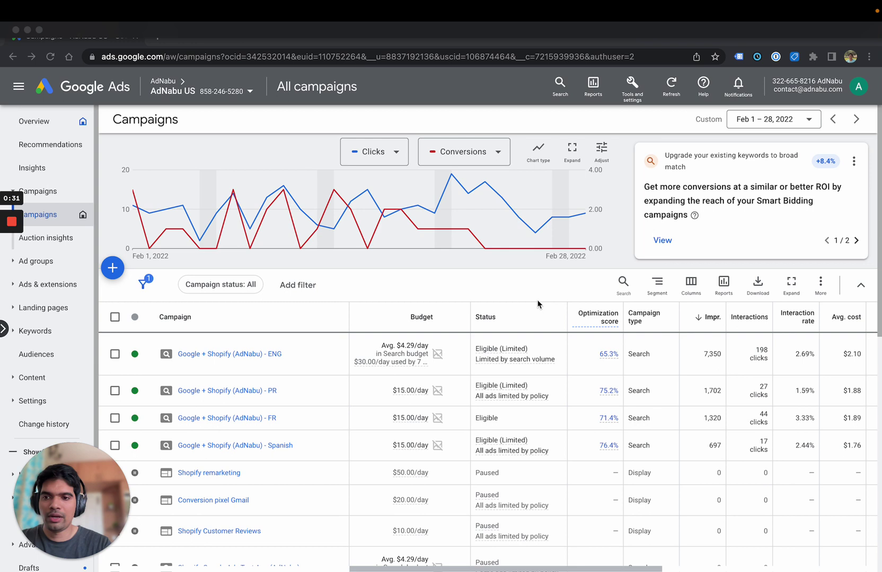
Step: Open Audiences for the Google + Shopify (AdNabu) - ENG campaign and edit its audience segments
left_click(219, 355)
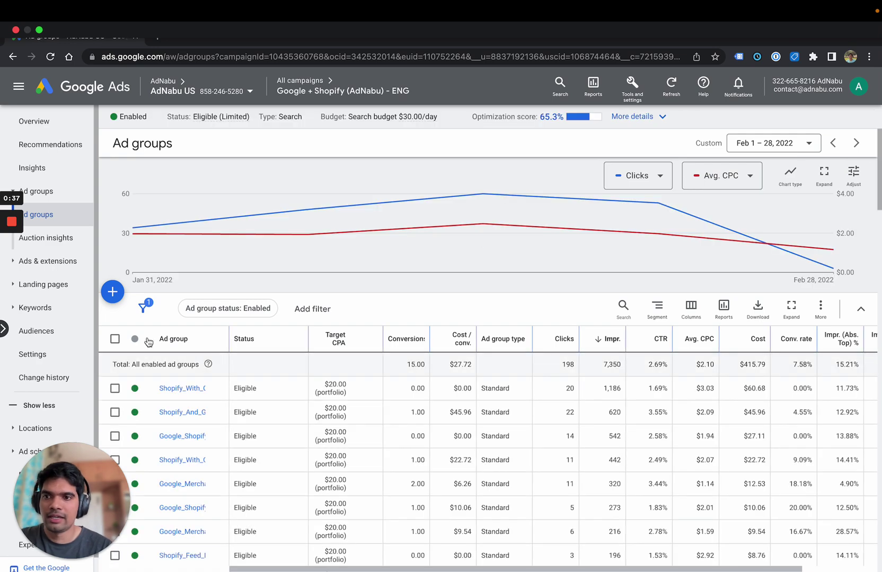
left_click(52, 331)
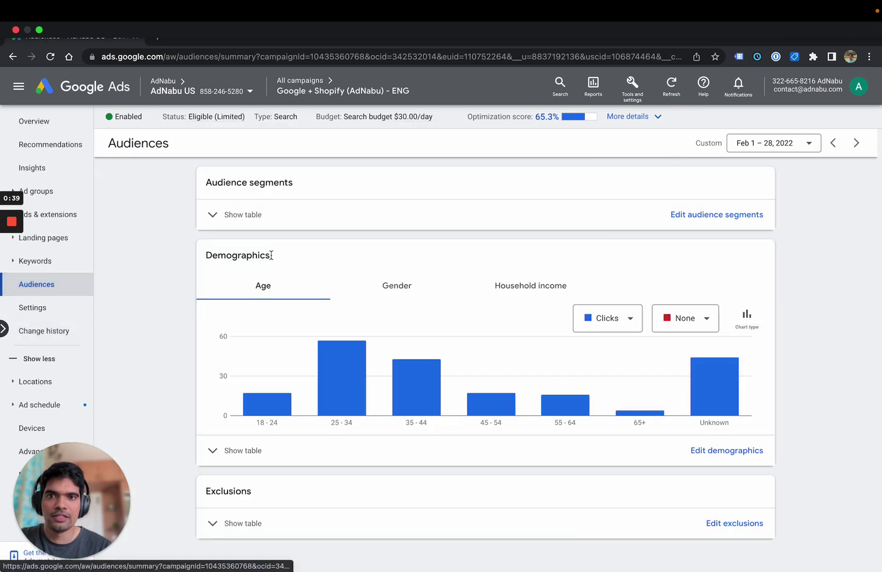
left_click(687, 317)
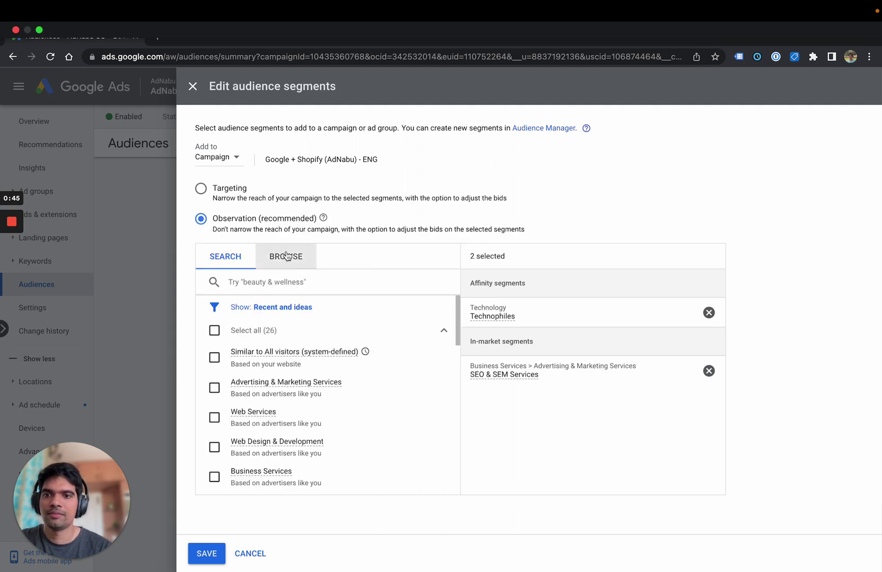
Step: Browse 'How they have interacted with your business' and expand the Website visitors audiences
left_click(286, 256)
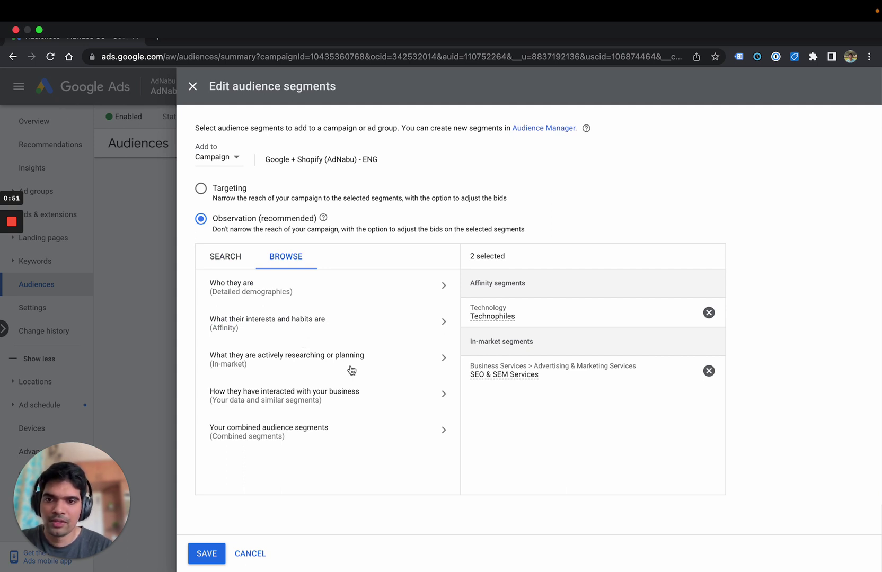
left_click(316, 406)
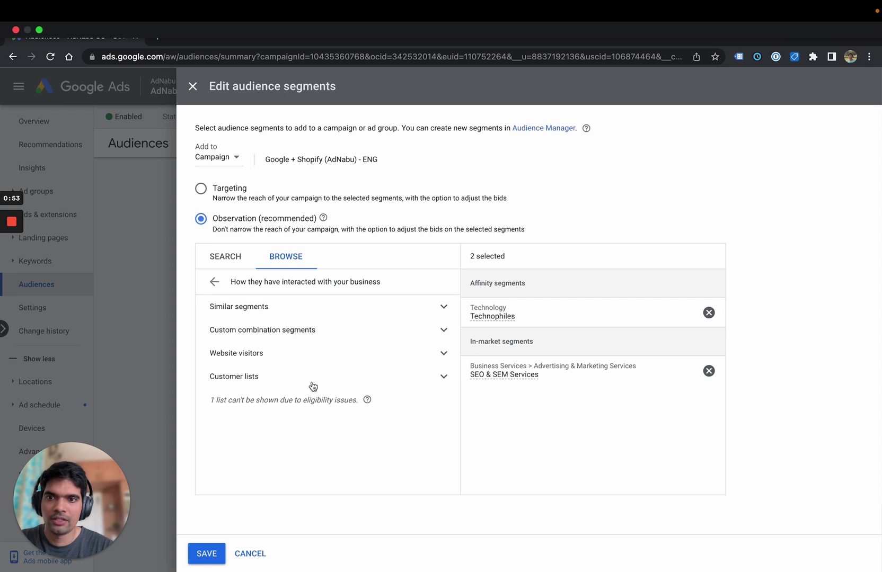
left_click(300, 356)
scroll(318, 446, "down", 1)
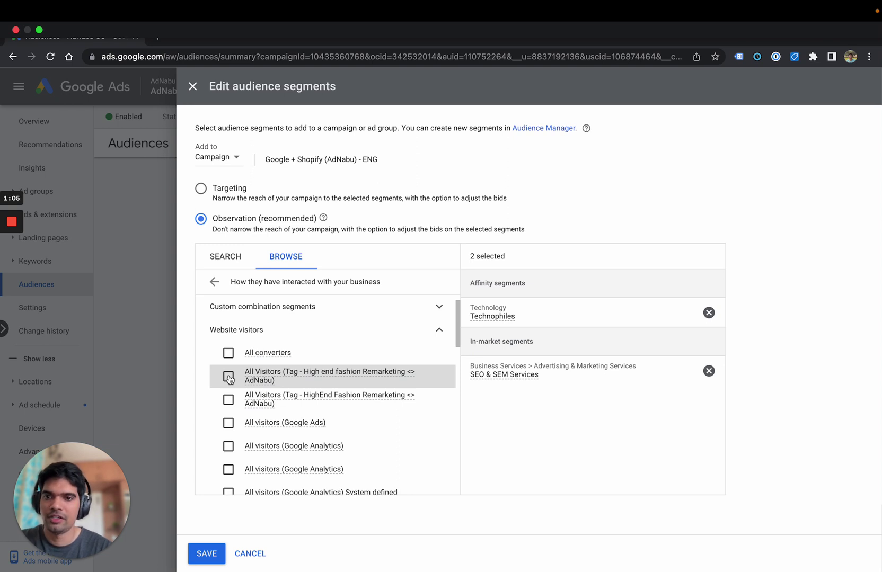
scroll(266, 422, "down", 3)
scroll(267, 425, "down", 2)
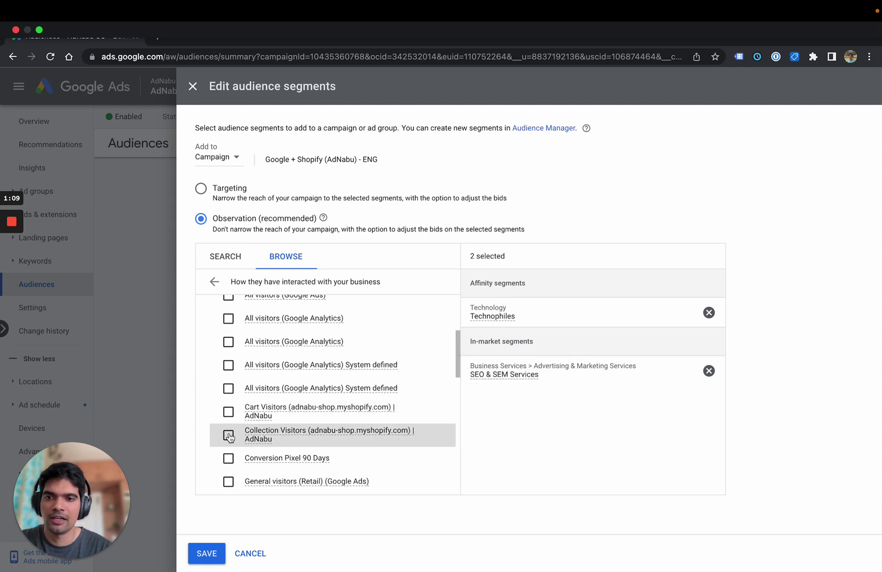
scroll(334, 382, "up", 6)
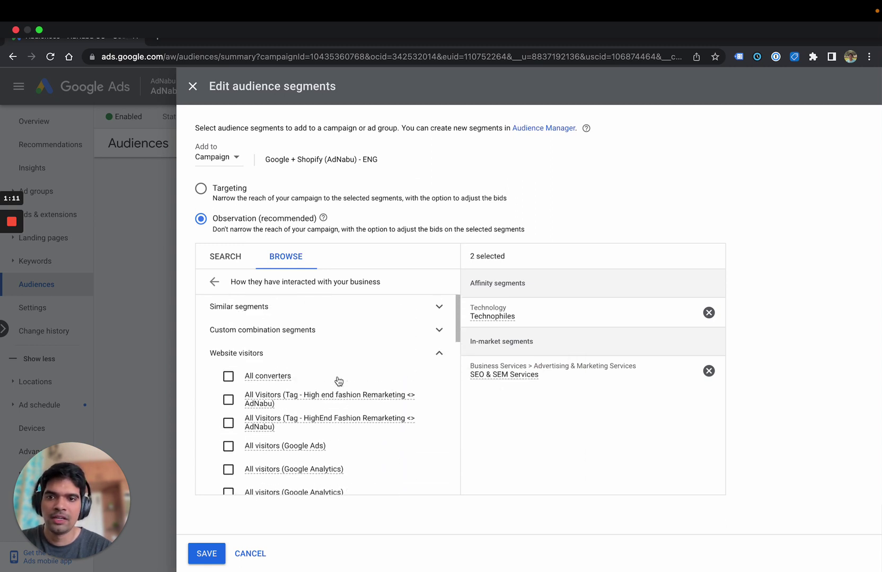
Step: Tick All Visitors (Tag - High end fashion Remarketing <> AdNabu) as an Observation segment
left_click(228, 400)
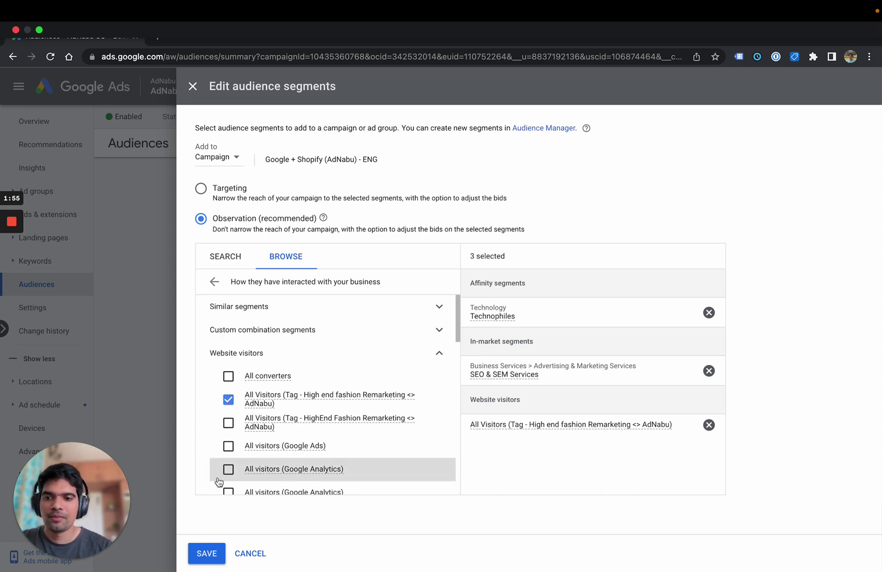
Step: Save the three audience segments and review them in the Audience segments table
left_click(200, 553)
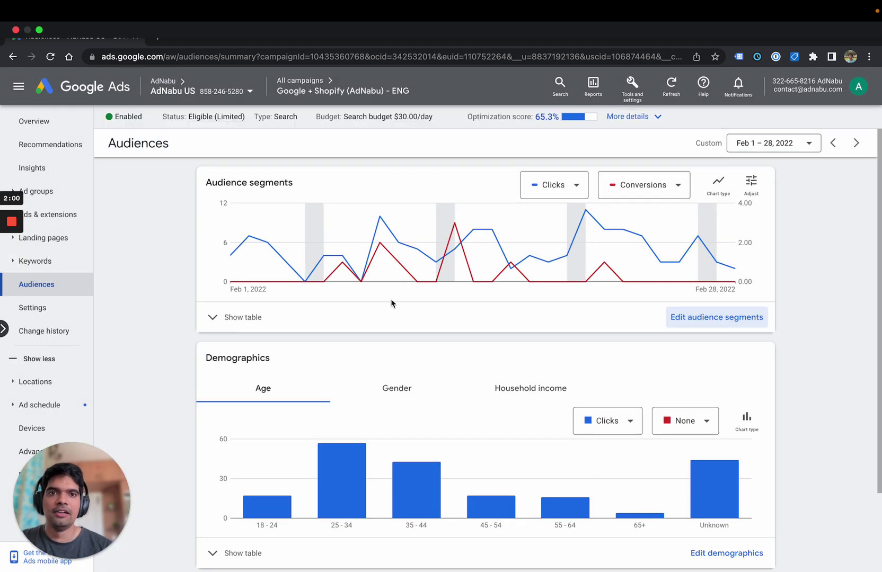
left_click(214, 318)
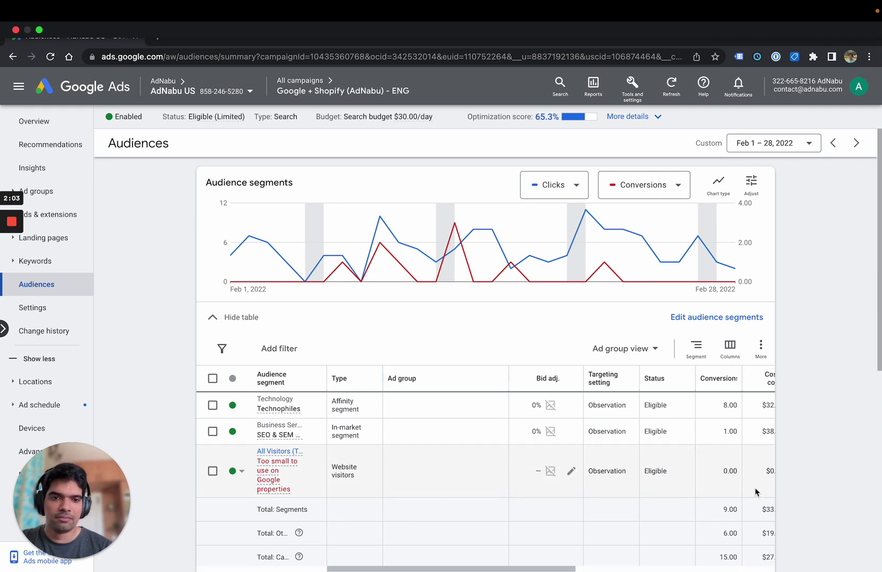
scroll(728, 471, "right", 5)
scroll(728, 470, "right", 5)
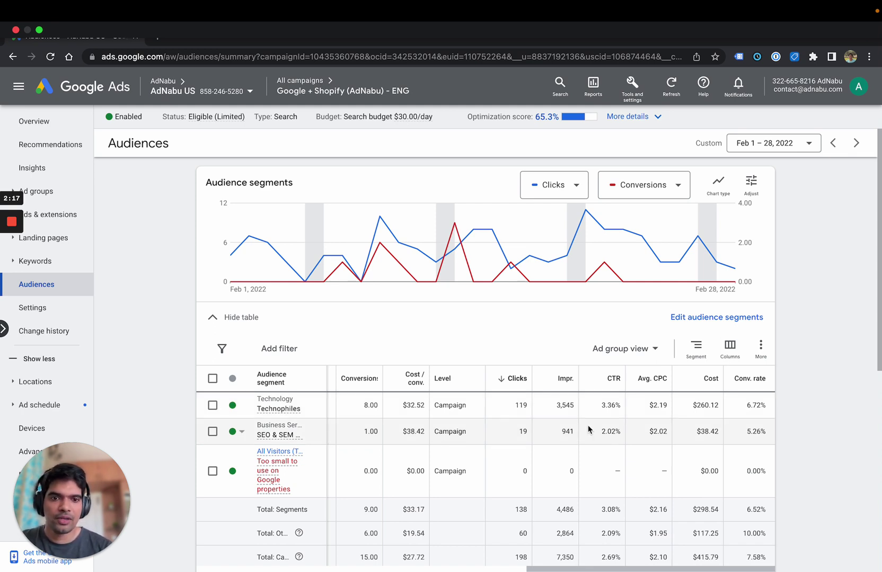
scroll(598, 548, "down", 2)
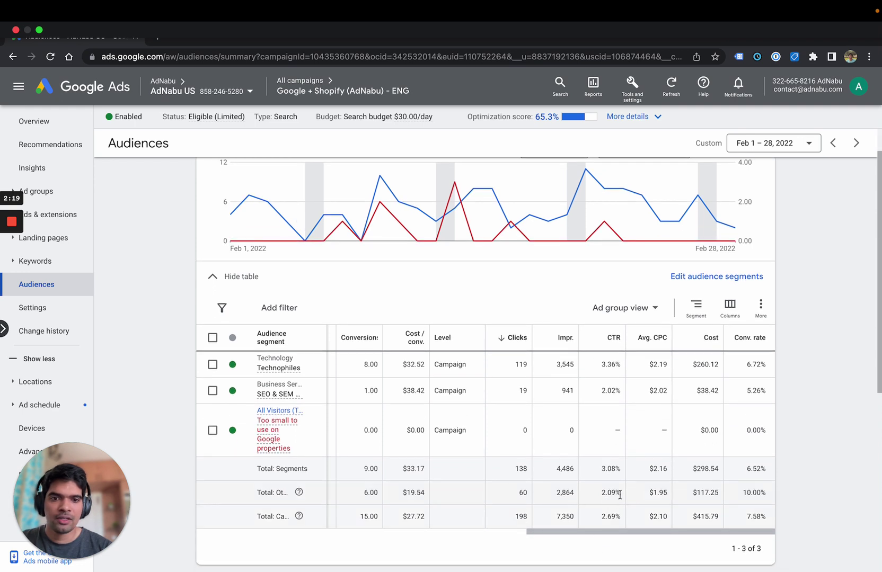